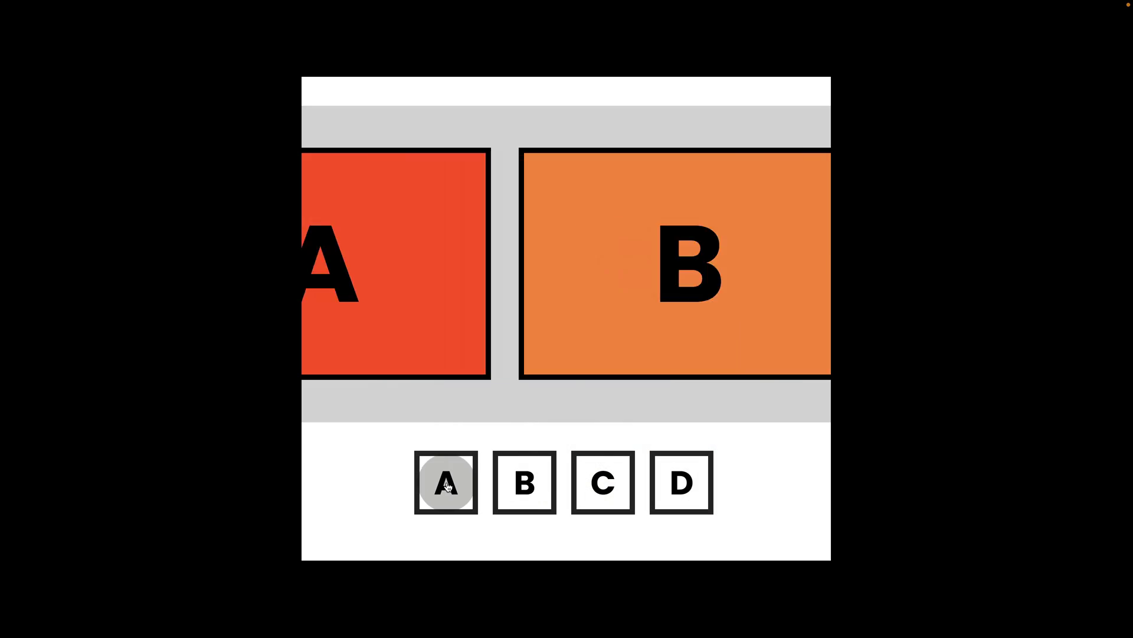
In the preview, slide the carousel to image C and back to image B
click(602, 482)
click(537, 489)
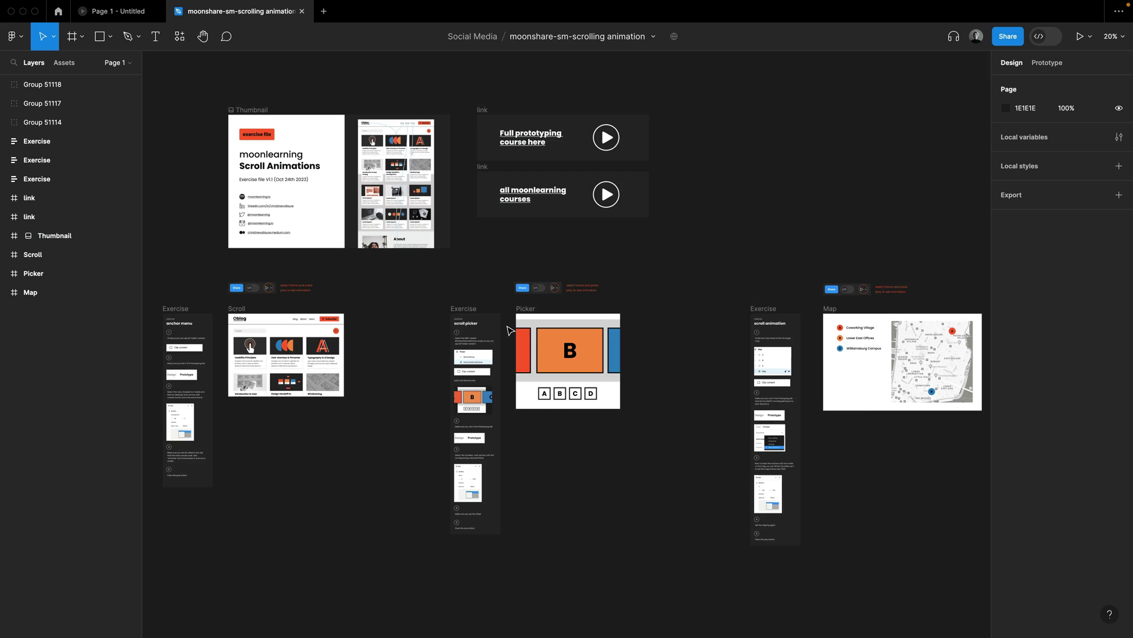
scroll(573, 328, up, 5)
scroll(573, 327, down, 2)
scroll(572, 327, right, 2)
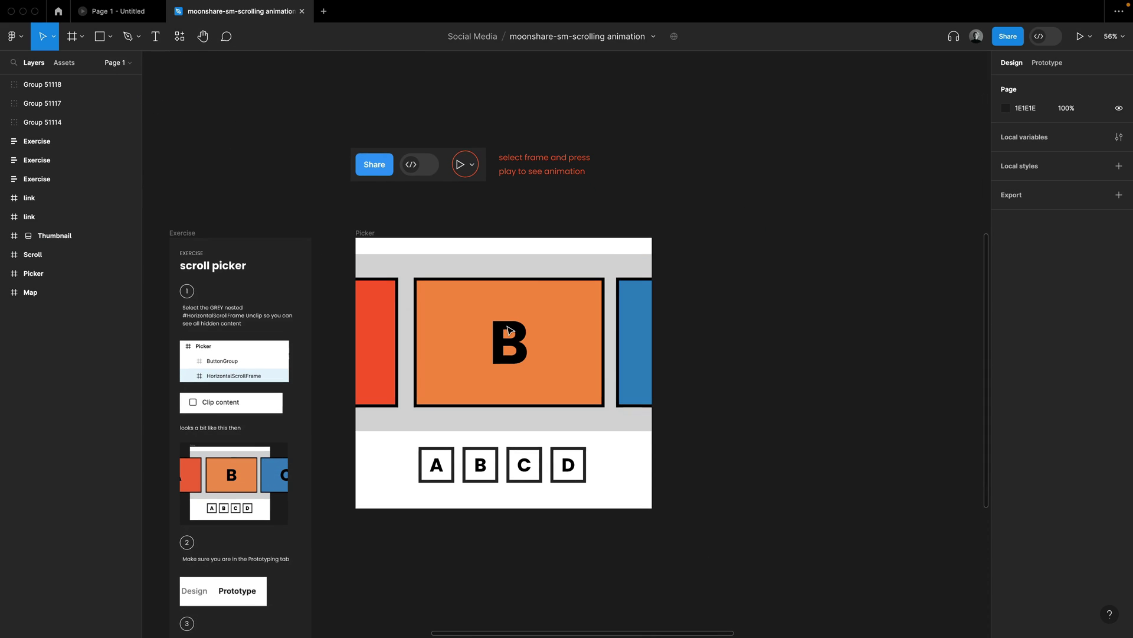
Turn off Clip content on the grey horizontal scroll frame inside Picker
click(502, 266)
click(1007, 189)
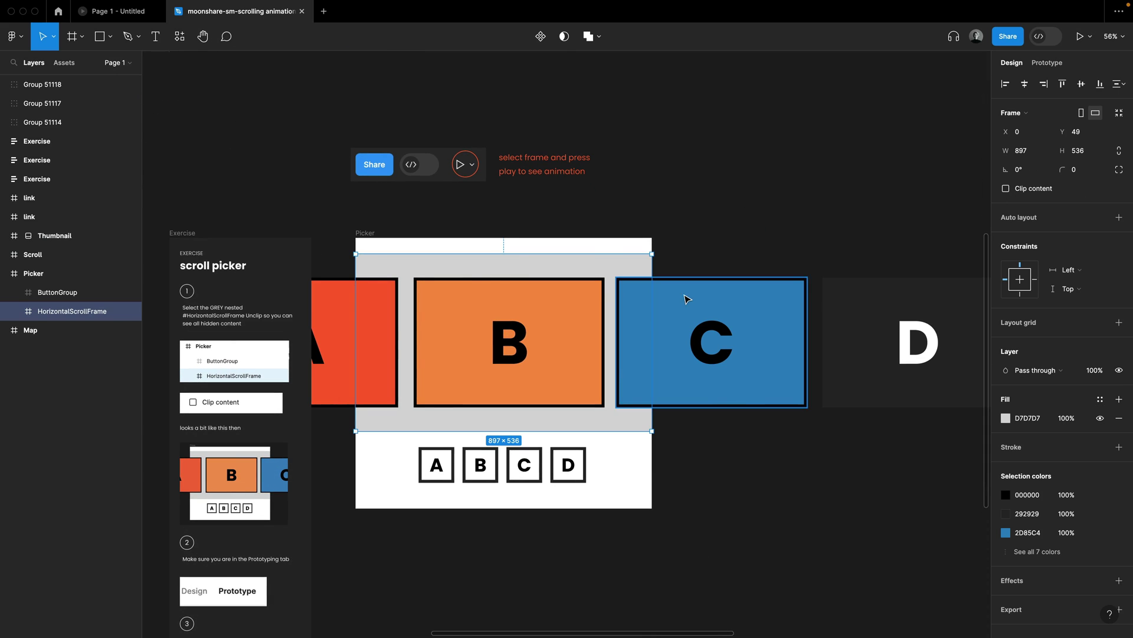
click(1048, 63)
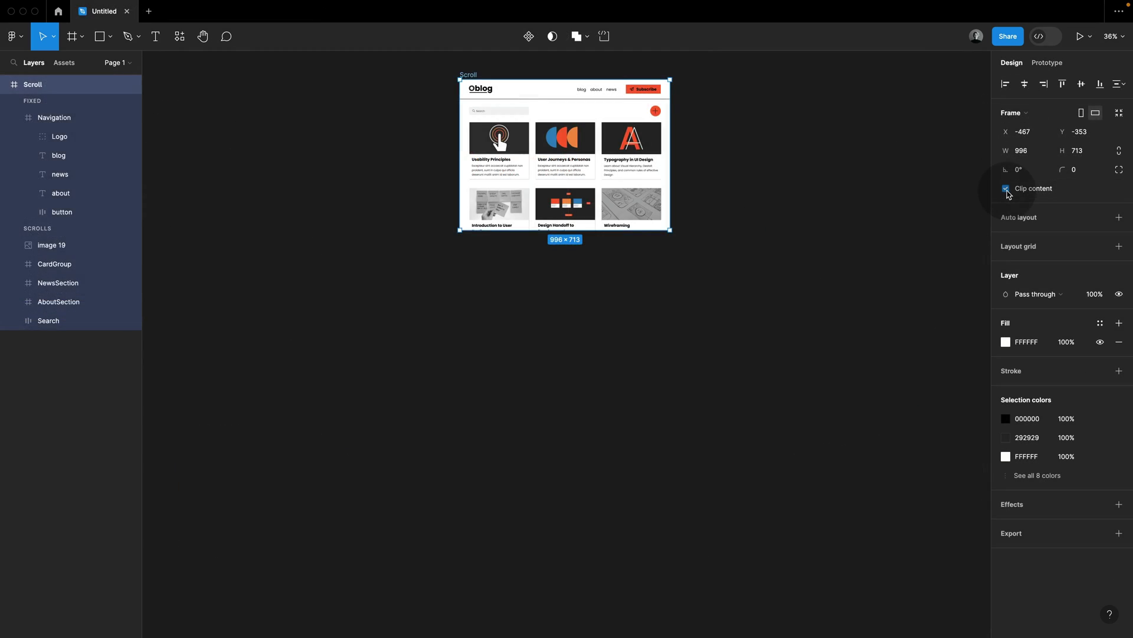
Make the about link scroll to AboutSection with Y offset -90, animated ease in and out
click(1005, 189)
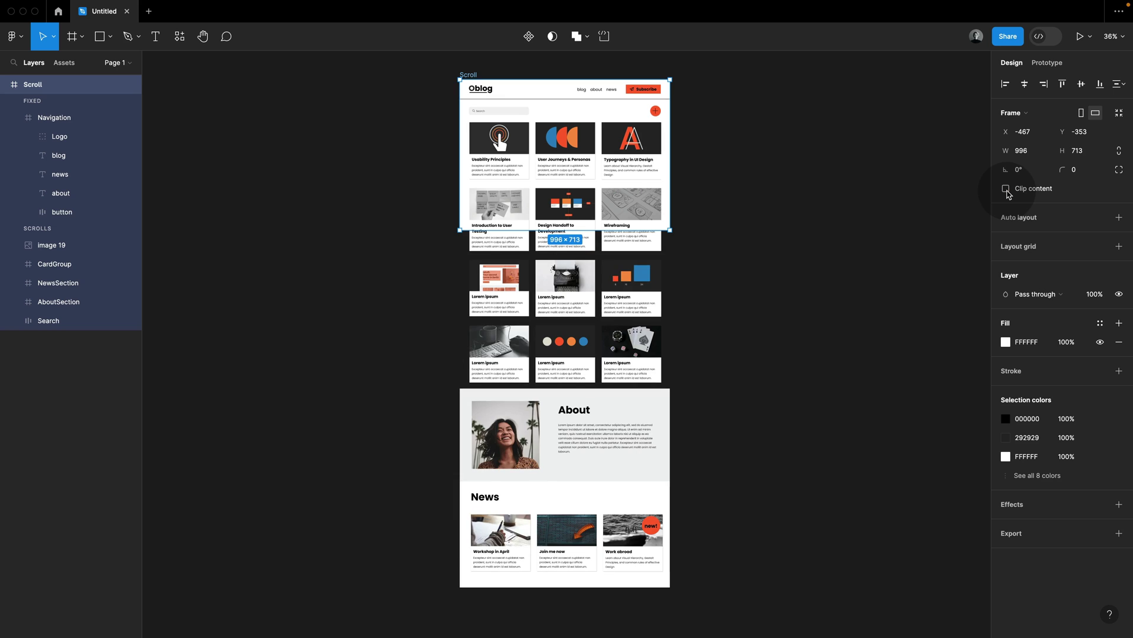
click(1055, 65)
click(596, 89)
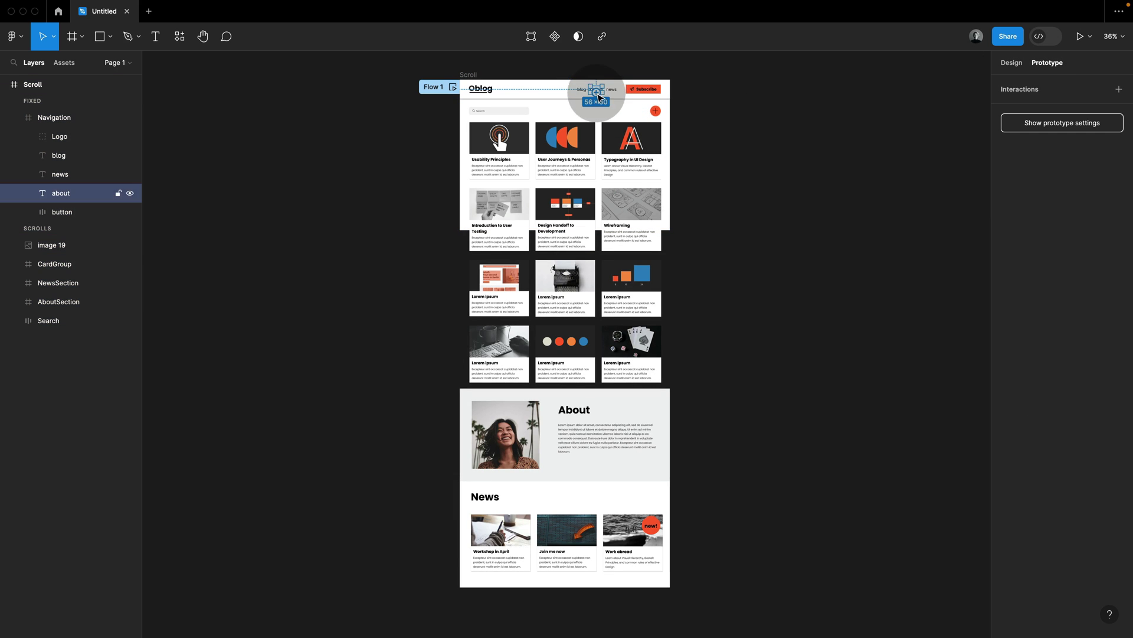
drag(581, 265, 578, 413)
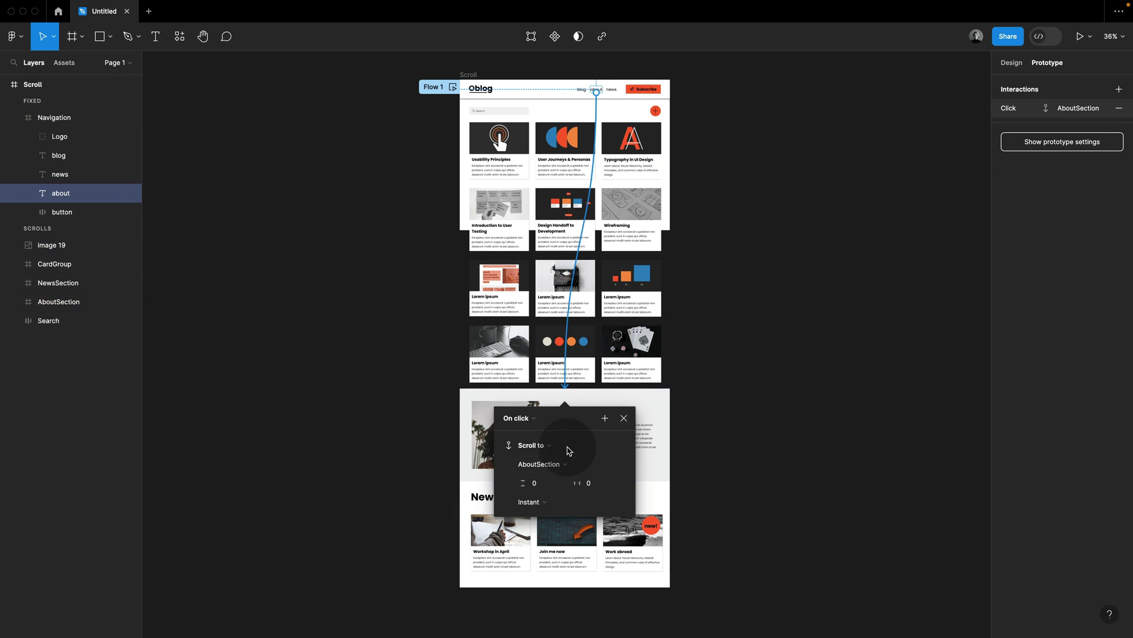
click(544, 483)
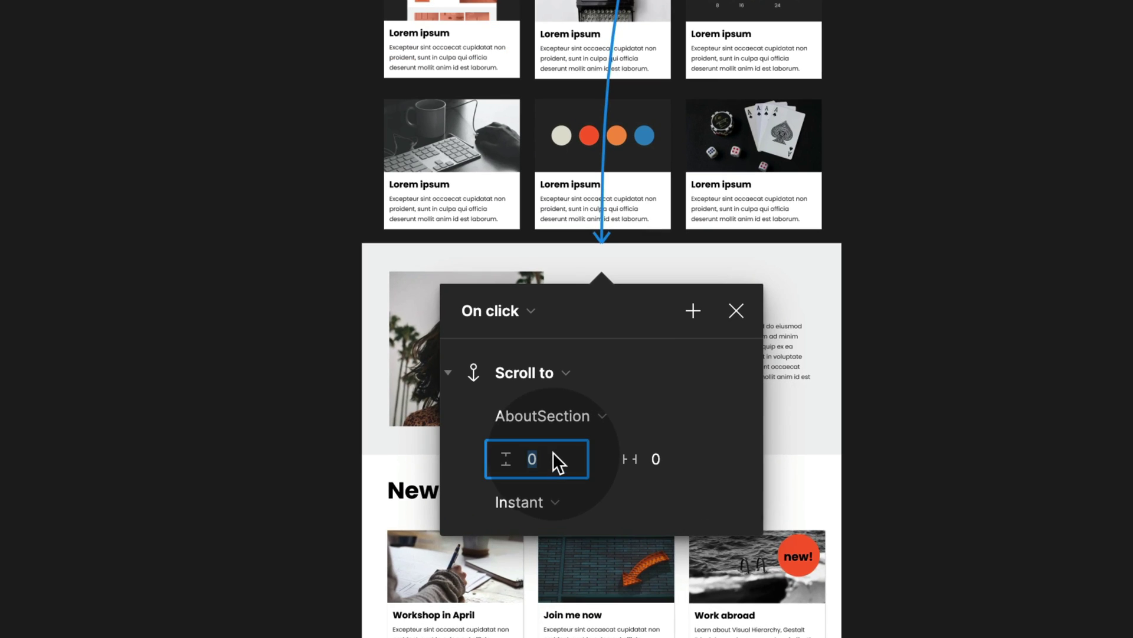
text(-90)
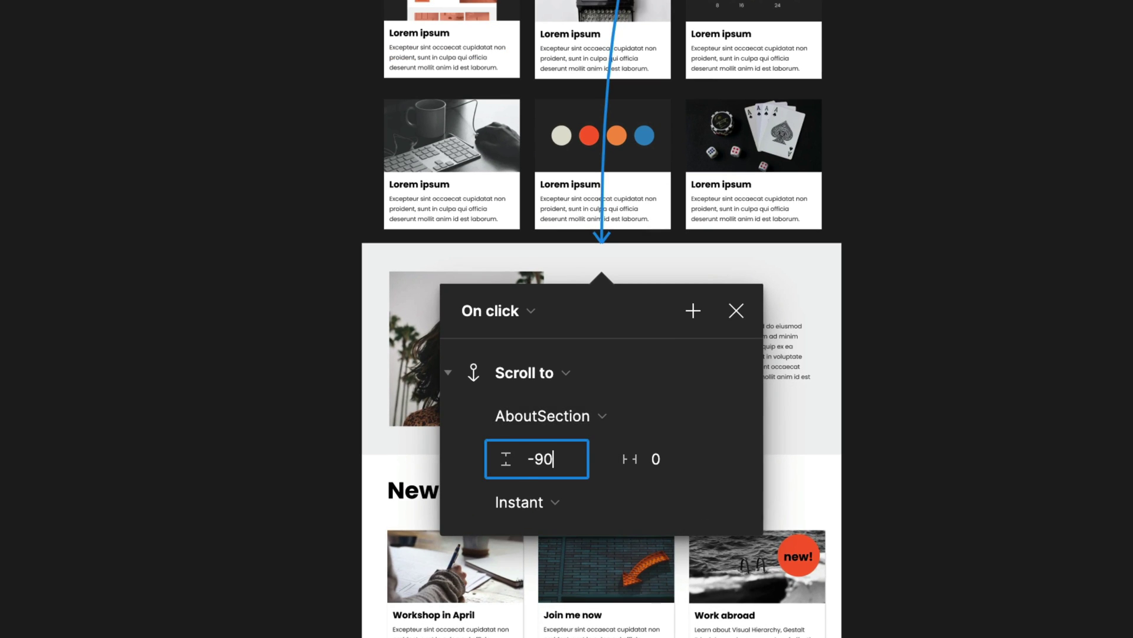
click(558, 500)
click(586, 534)
click(590, 543)
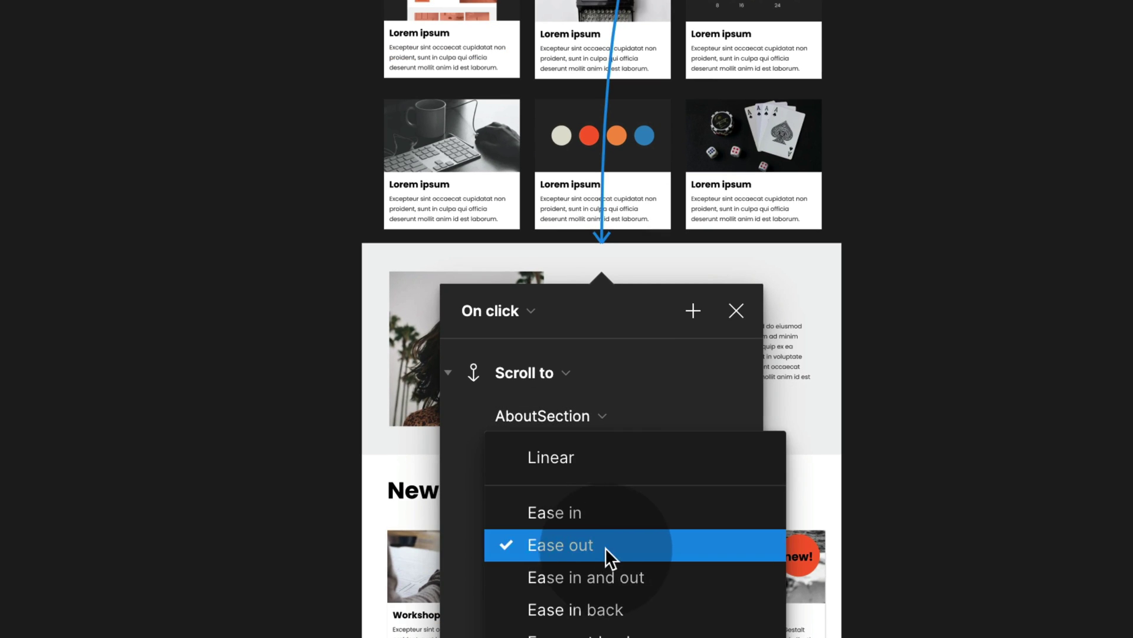
click(611, 572)
click(890, 435)
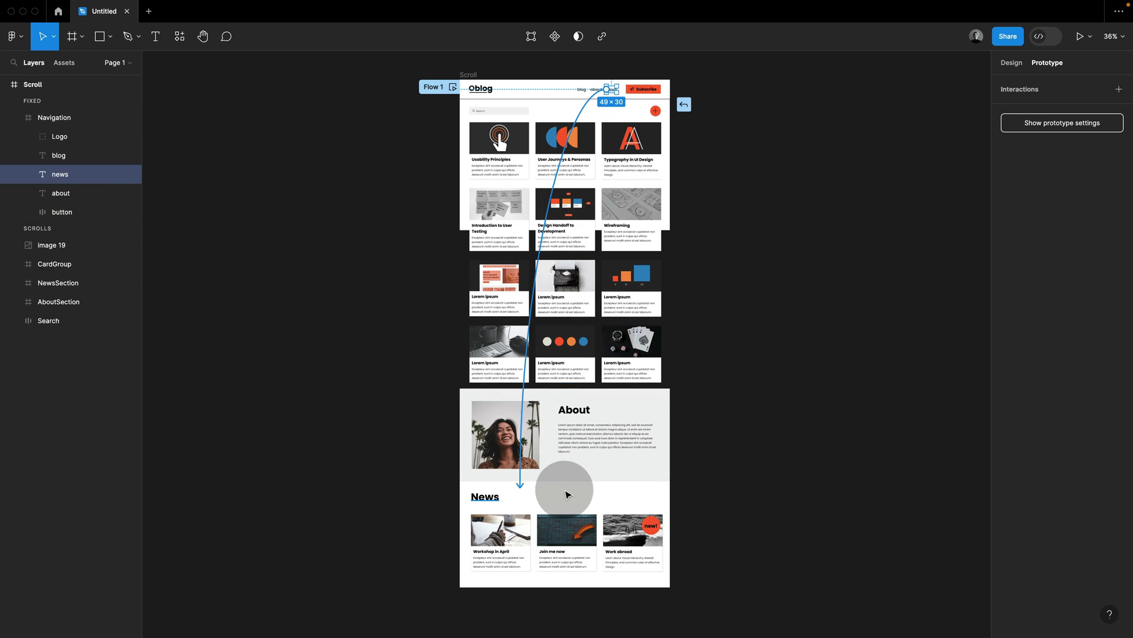
Link the news nav link to NewsSection and clear its vertical offset
drag(567, 493, 568, 490)
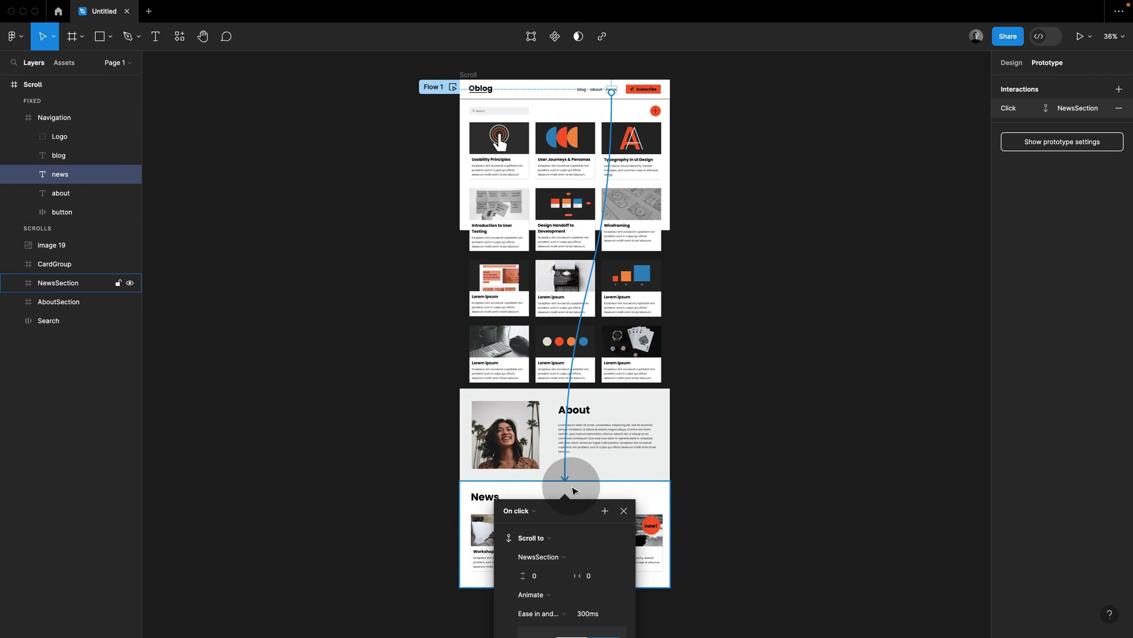
click(534, 575)
key(BackSpace)
key(Escape)
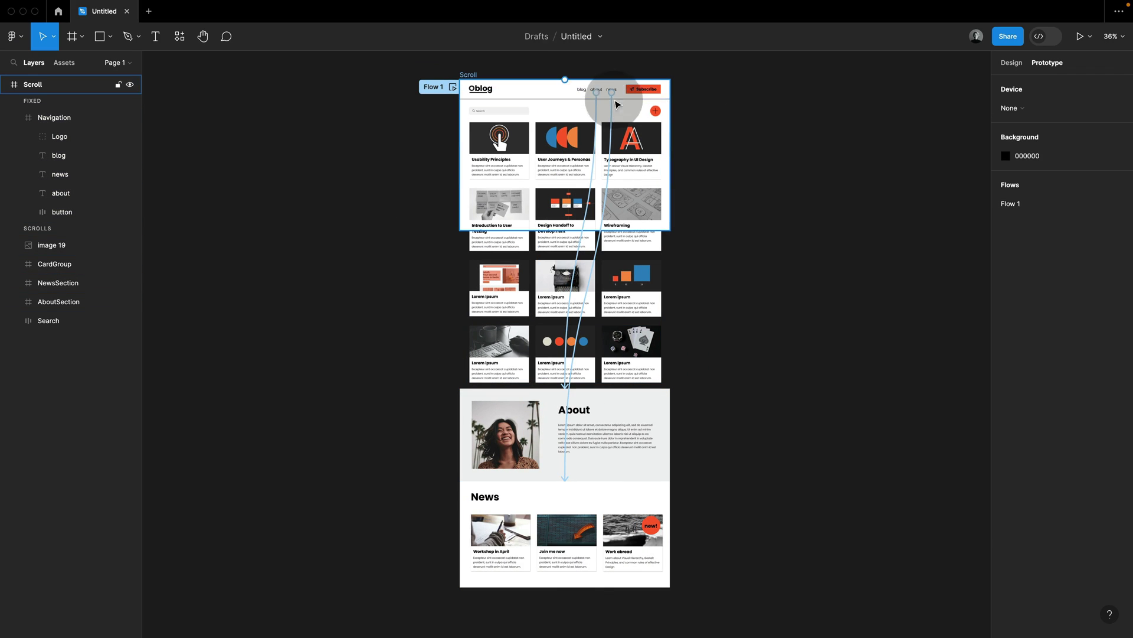
Make the blog nav link scroll to CardGroup with a -2 offset
click(582, 89)
mouse_move(588, 89)
mouse_down()
mouse_move(562, 102)
mouse_move(570, 94)
mouse_up()
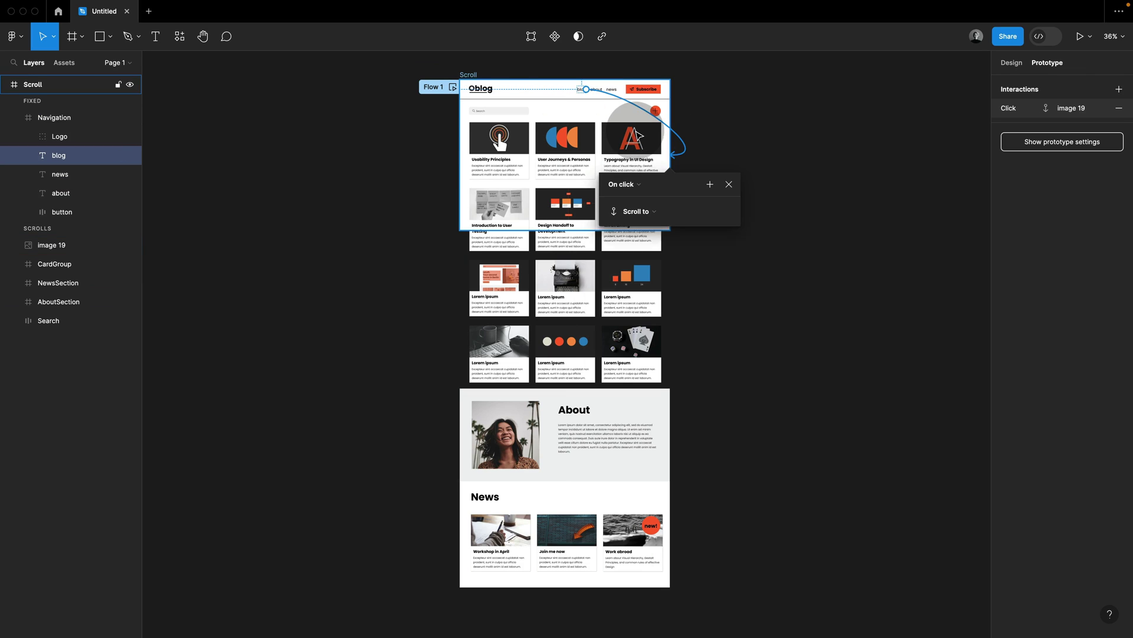
click(650, 230)
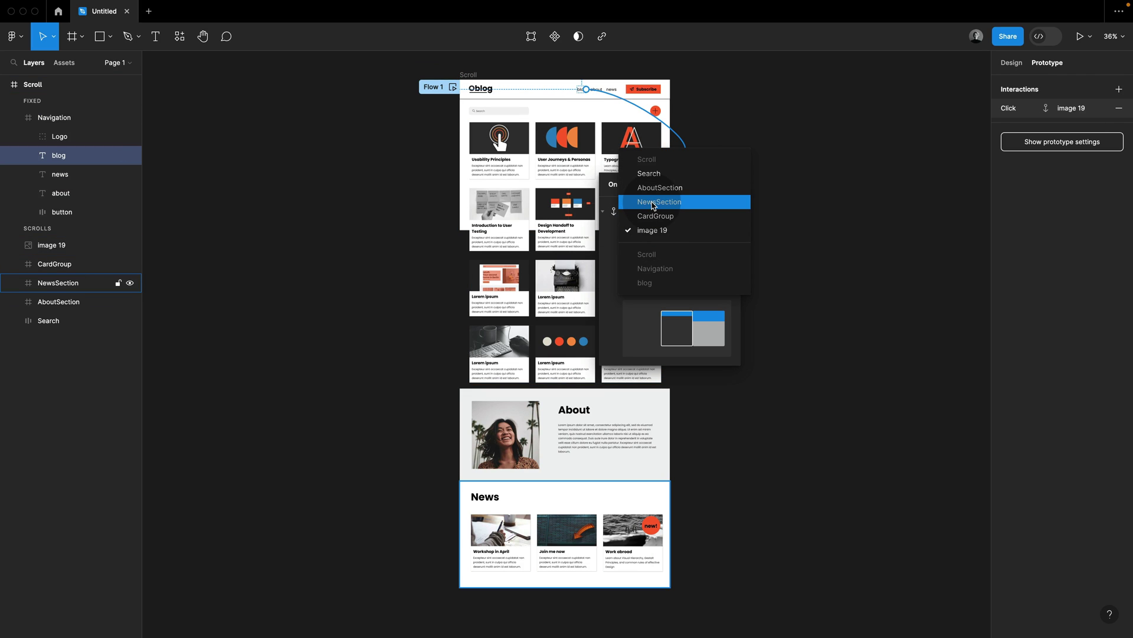
click(652, 217)
text(-200)
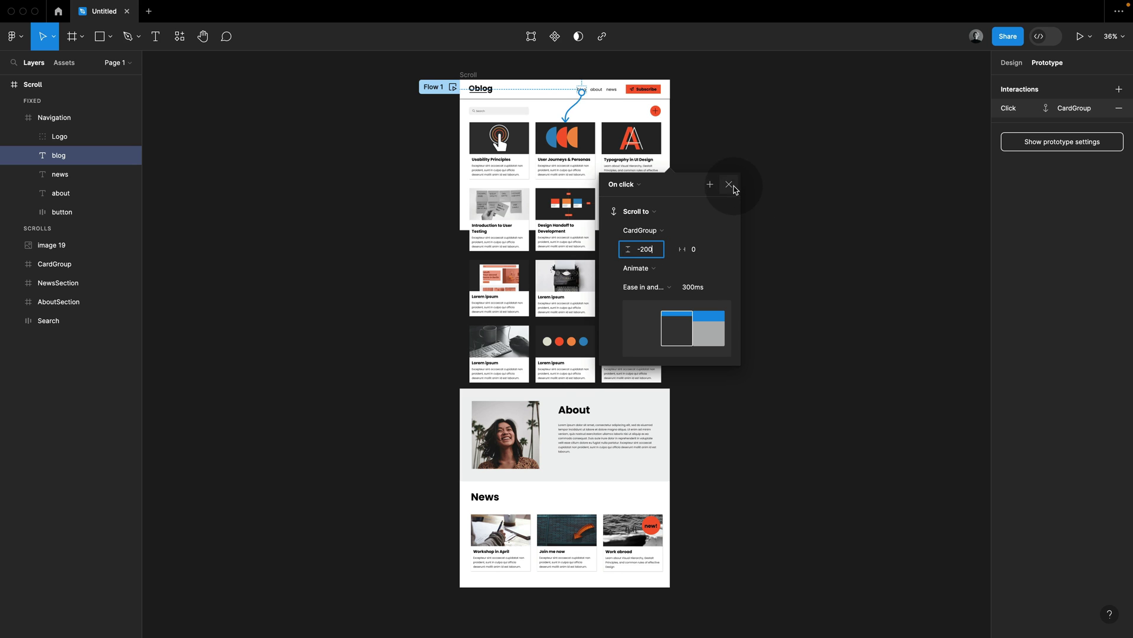
click(730, 184)
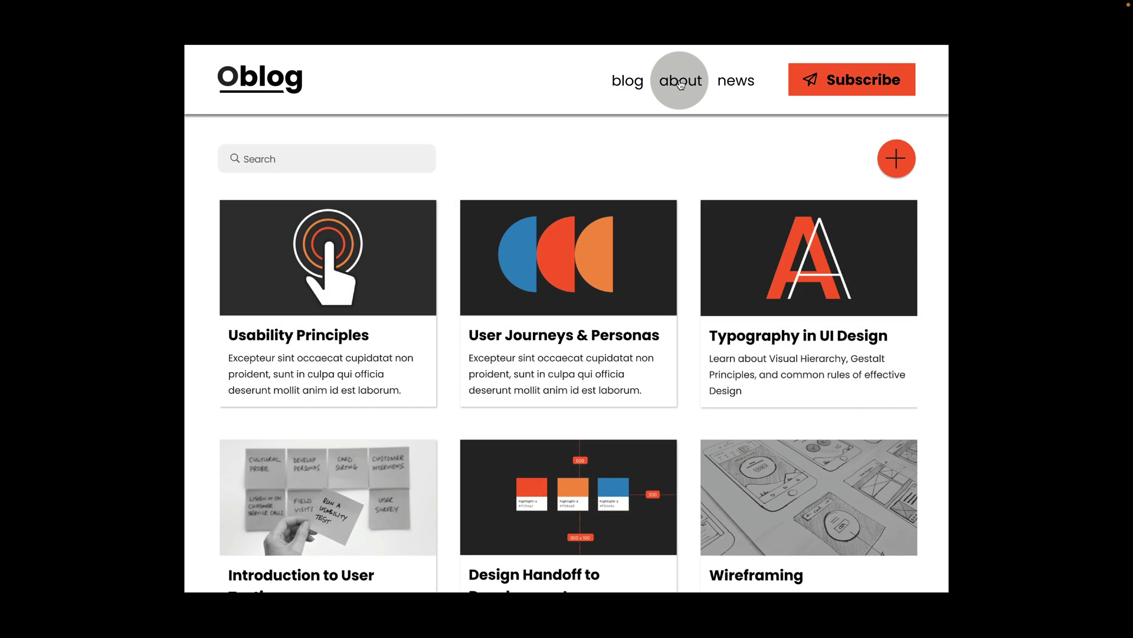
Test the about, news and blog links in the prototype, then slide the carousel to image D
click(681, 80)
click(733, 83)
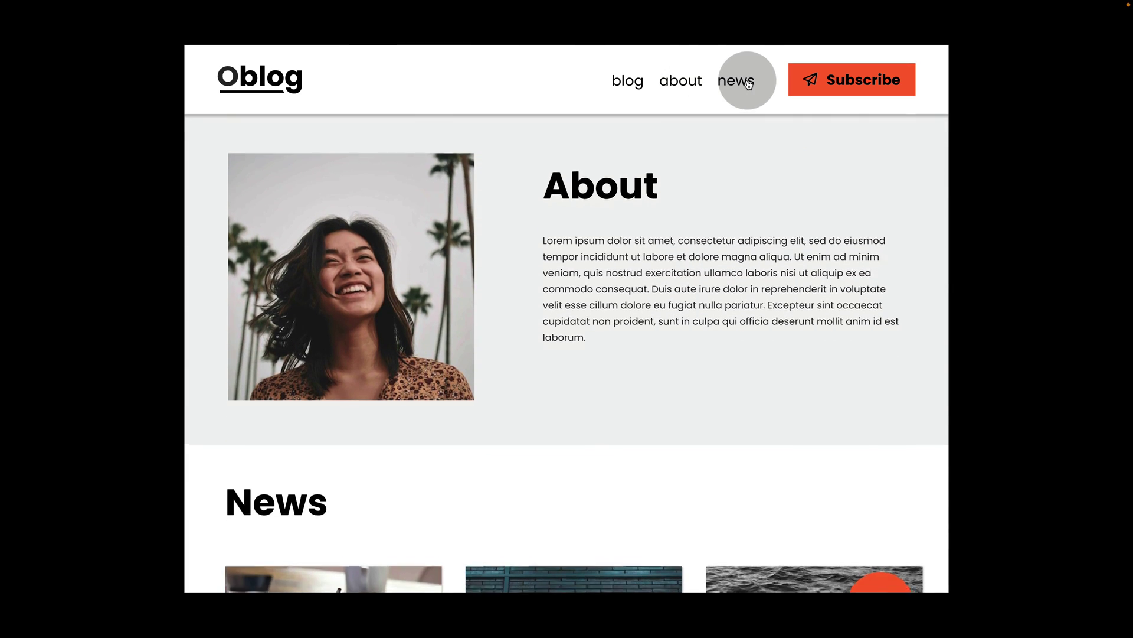
click(630, 83)
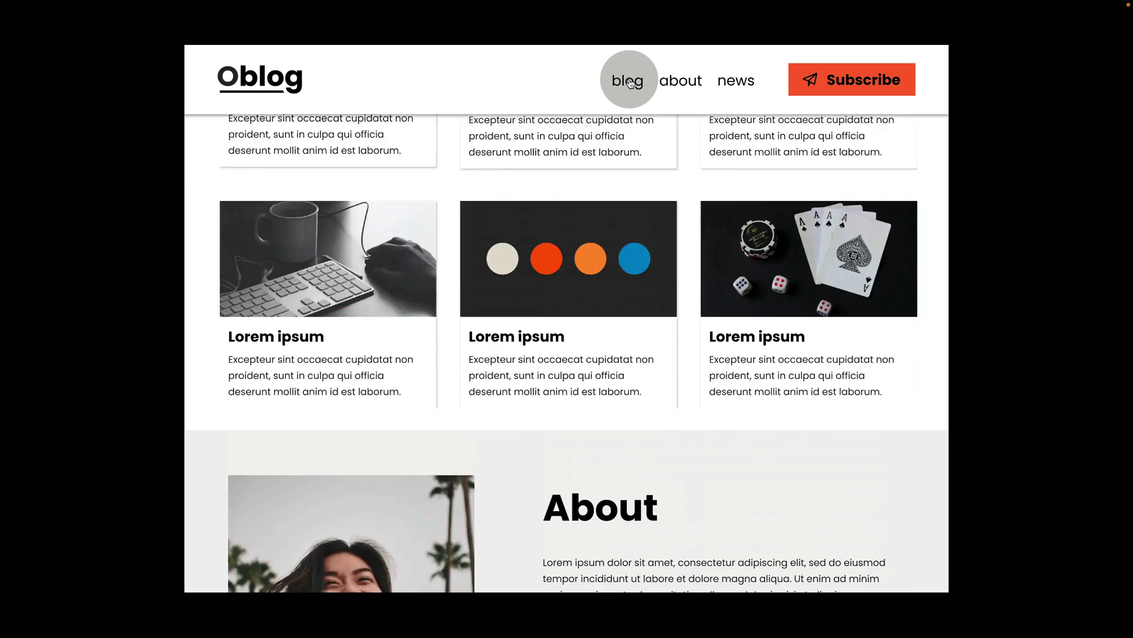
click(699, 502)
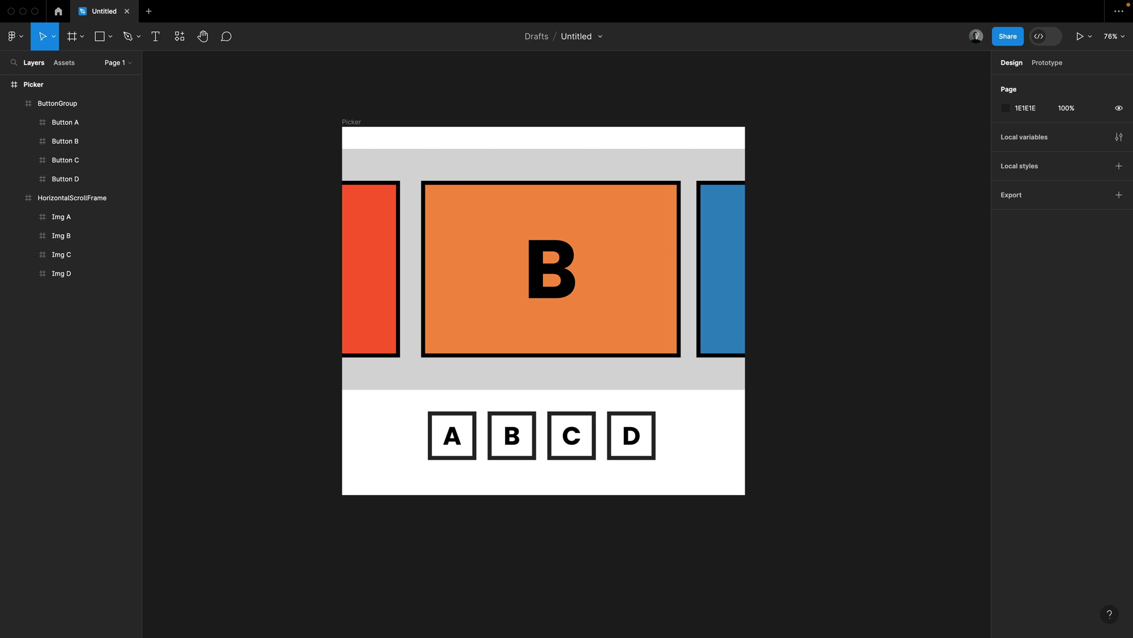
Set HorizontalScrollFrame in Picker to scroll horizontally
click(353, 123)
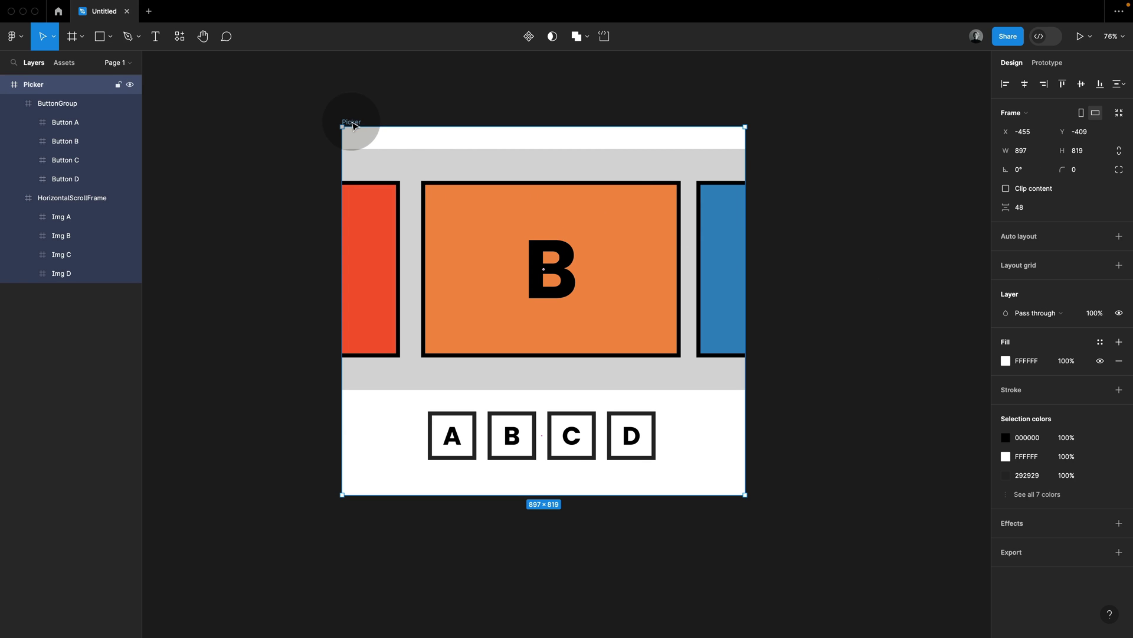
click(392, 163)
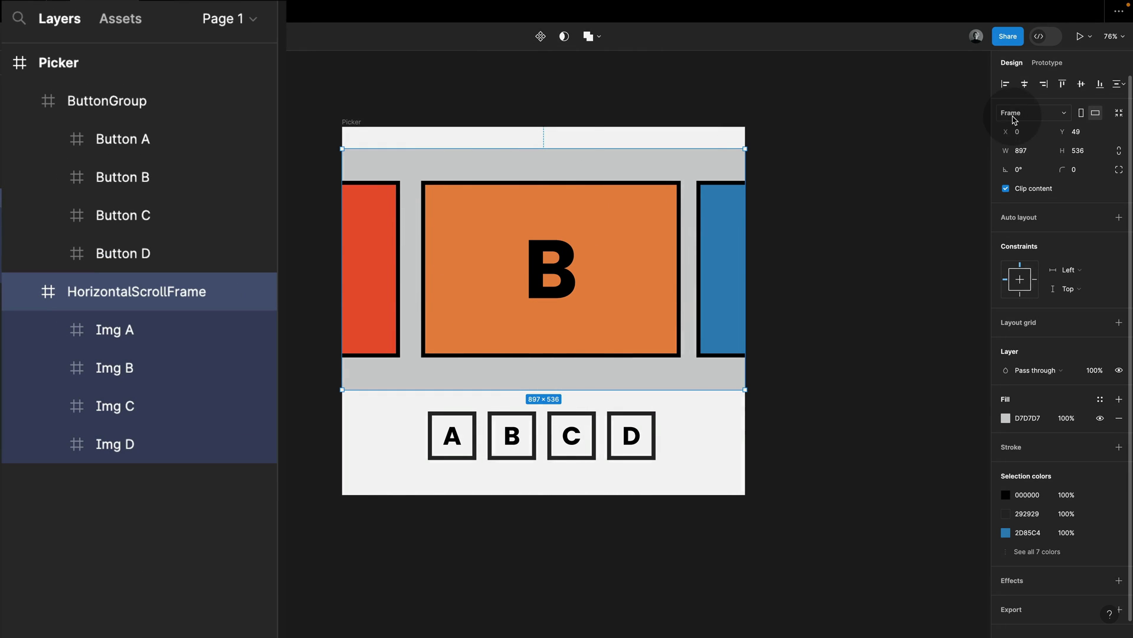
click(1041, 63)
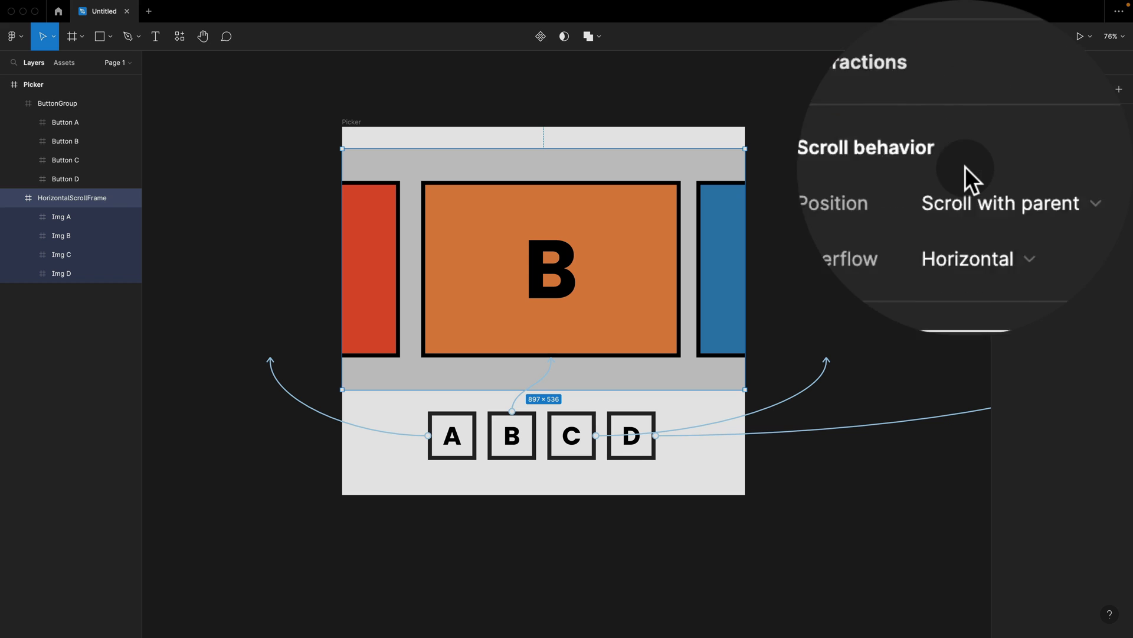
click(1062, 155)
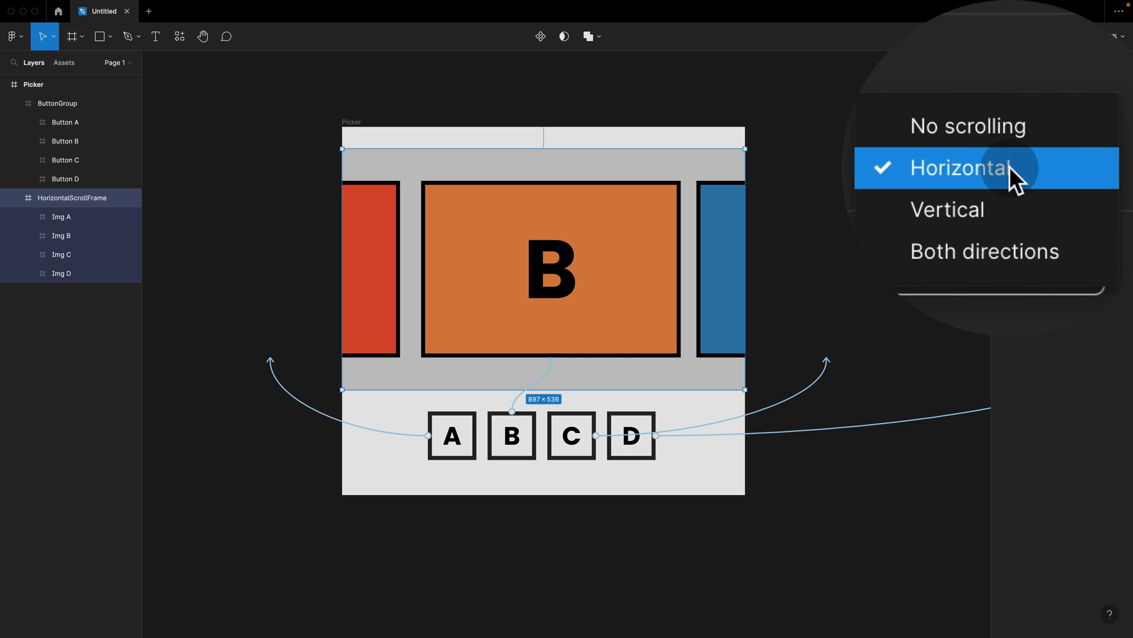
click(1092, 156)
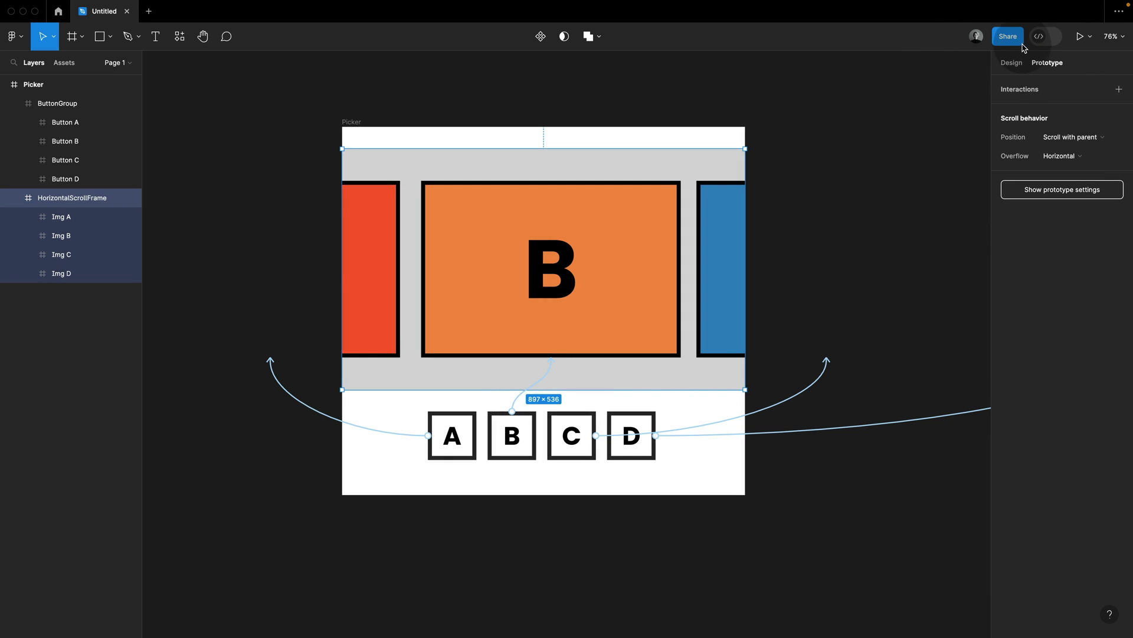
Turn off Clip content on HorizontalScrollFrame so images A and C show outside it
click(1012, 63)
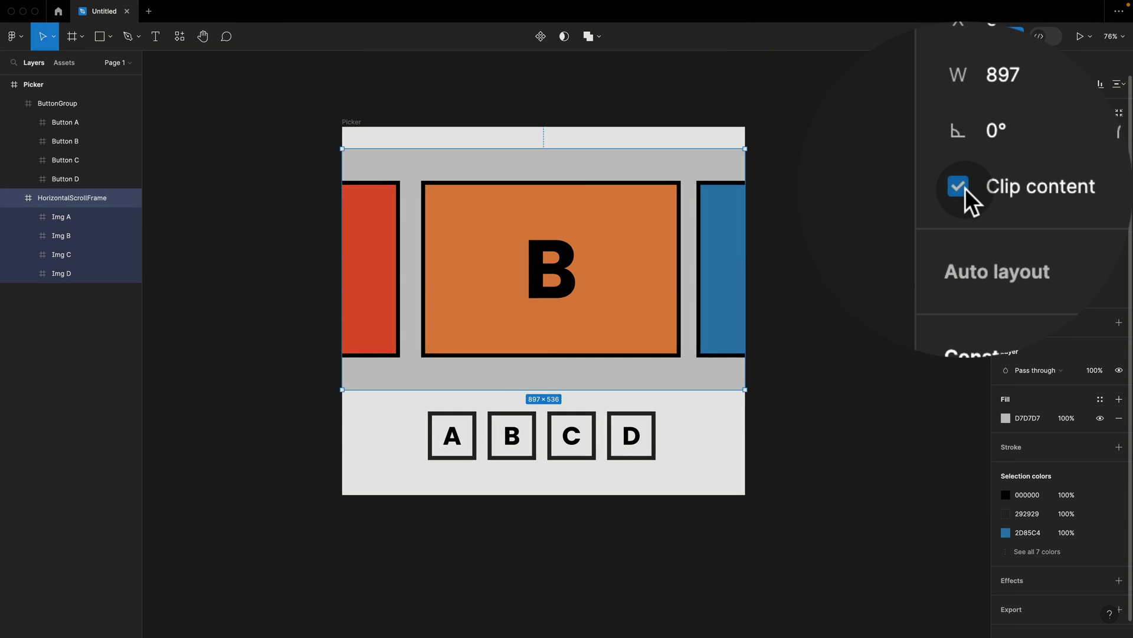
click(1006, 189)
click(965, 188)
click(1006, 189)
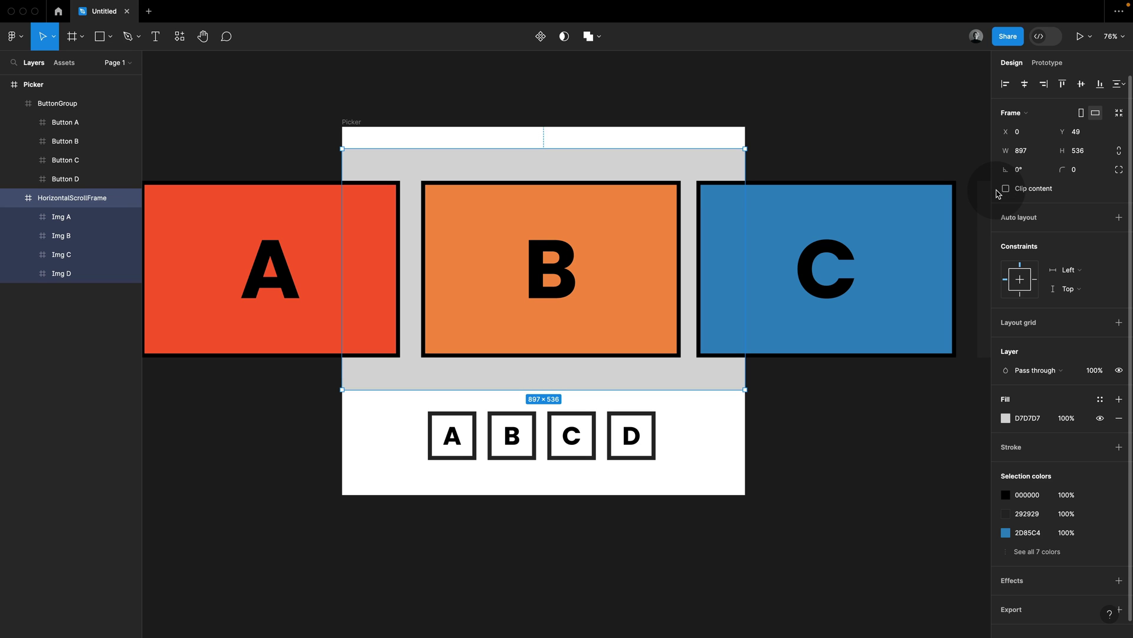
Select ButtonGroup and inspect Button C's On click → Scroll to Img C interaction
click(572, 437)
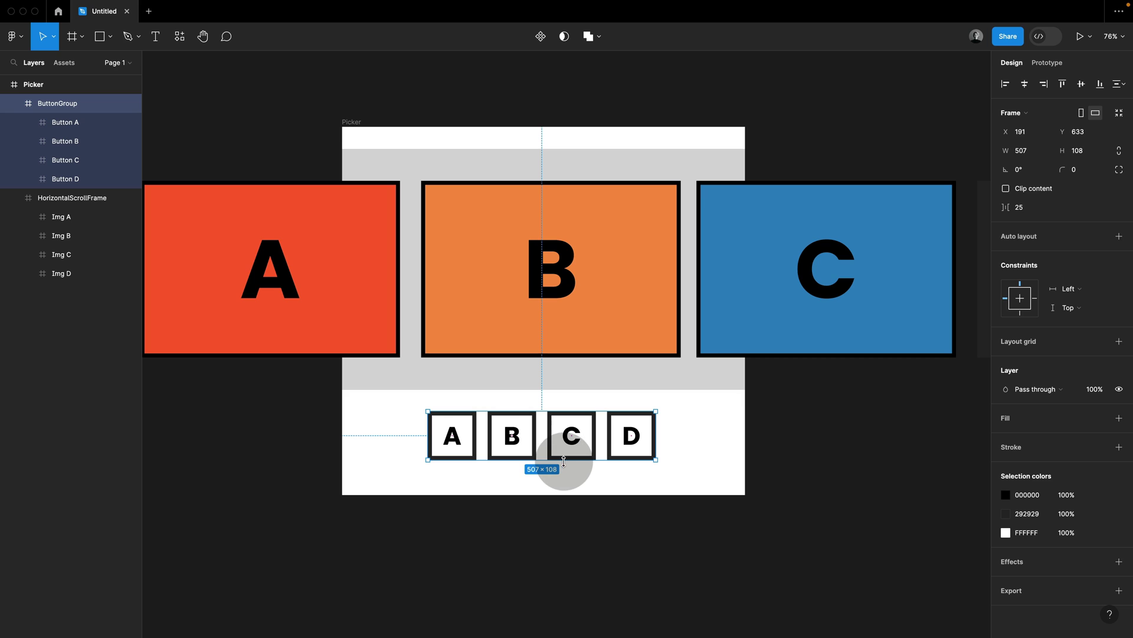
click(1054, 64)
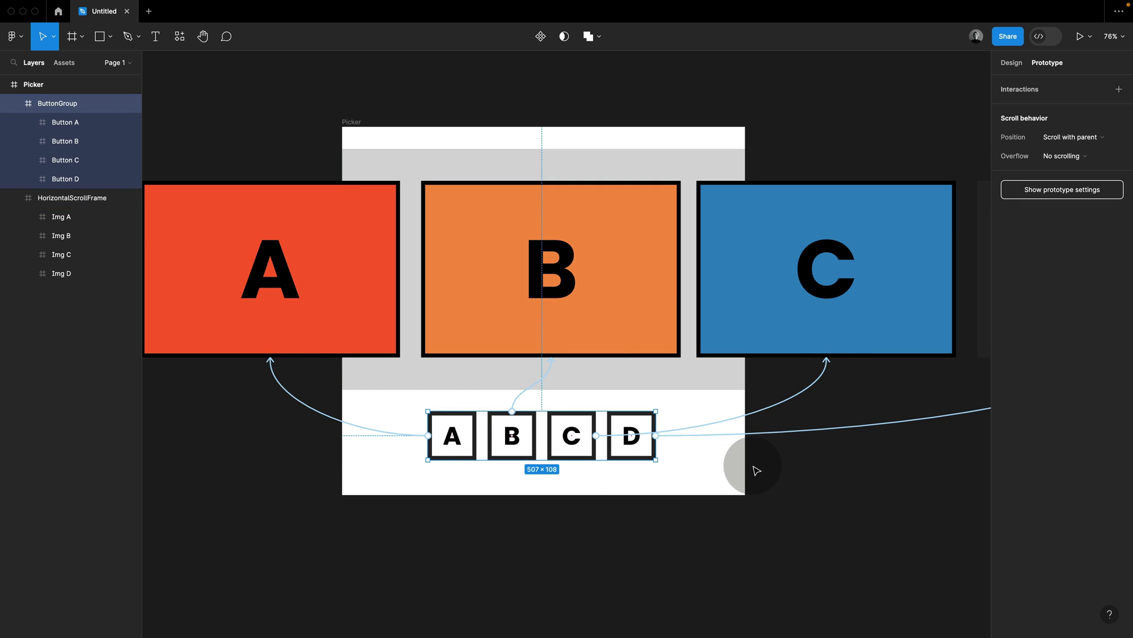
click(791, 403)
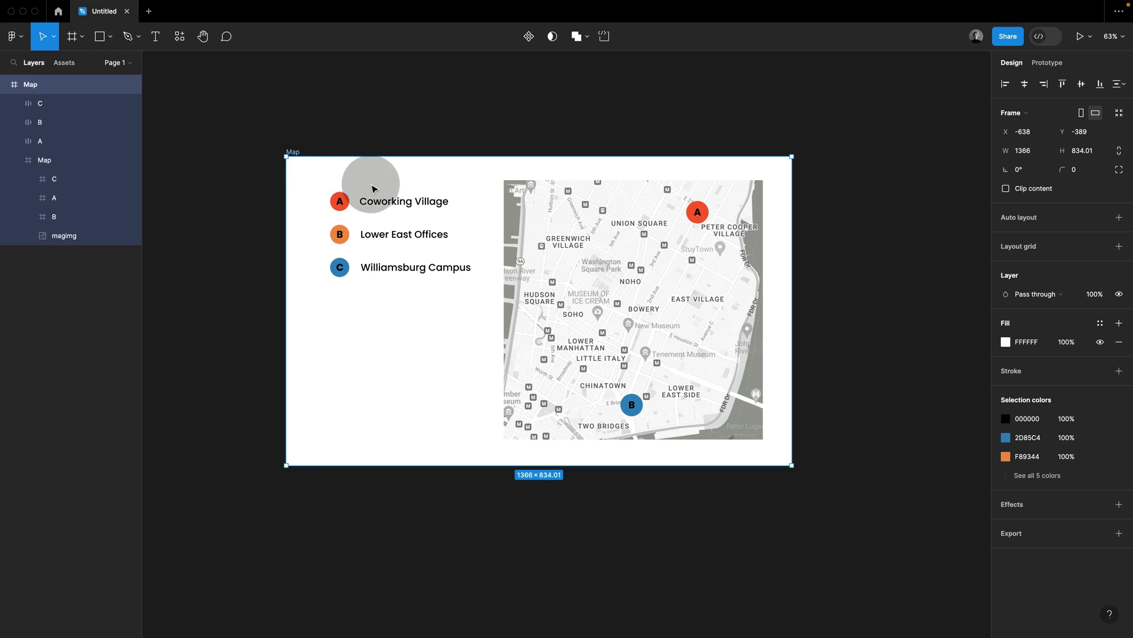
Turn off Clip content on the inner 700×700 Map frame so the whole map shows
click(378, 234)
click(430, 275)
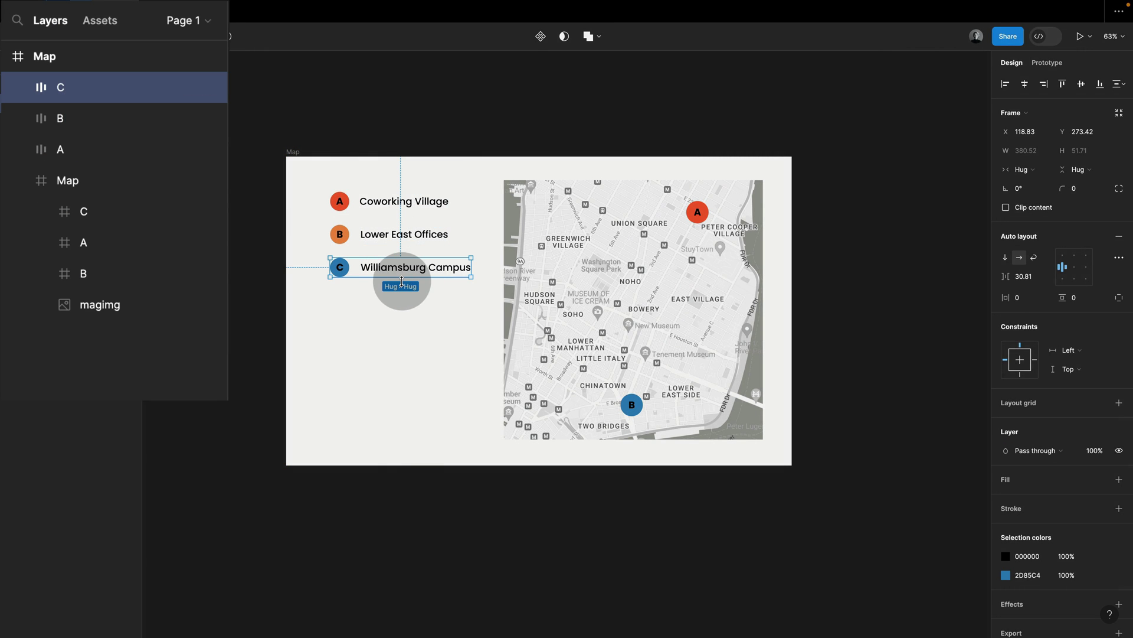
click(614, 299)
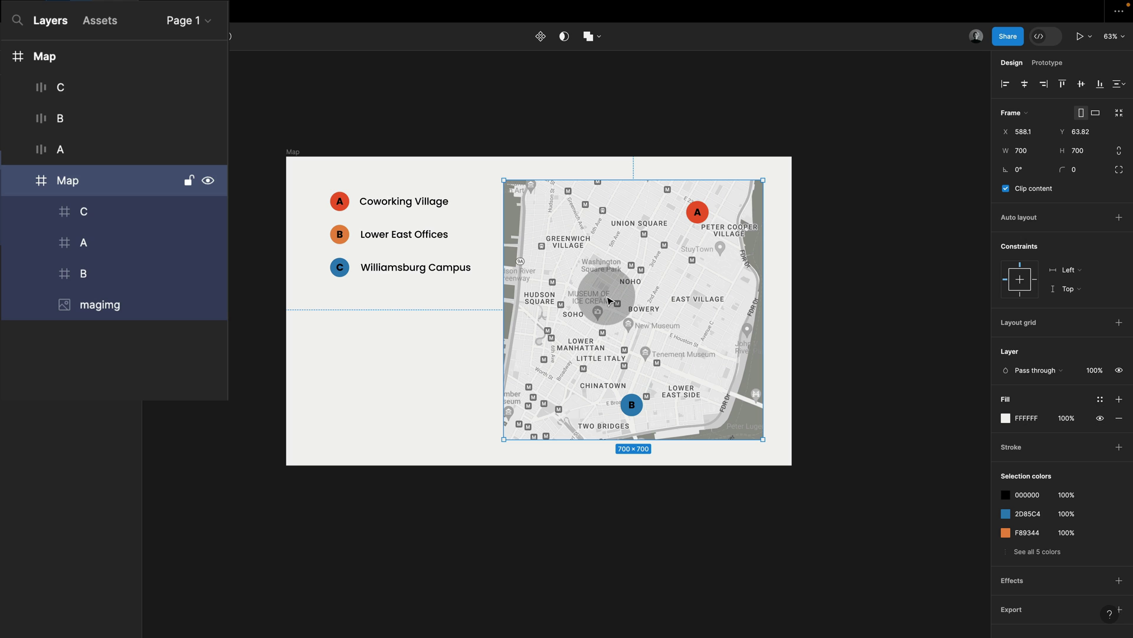
click(1007, 190)
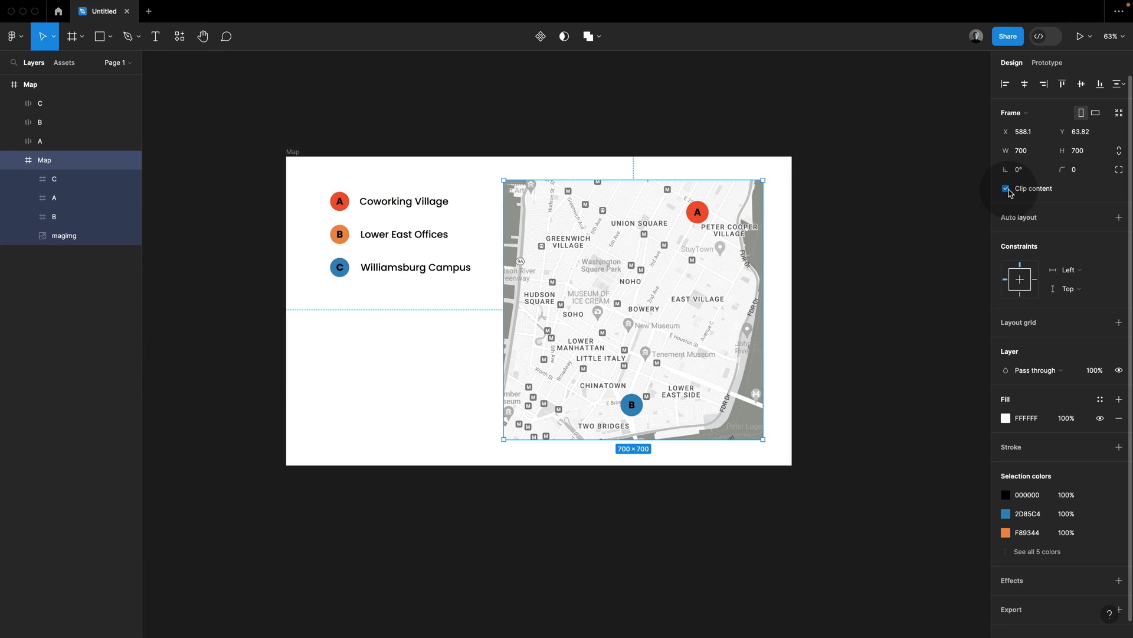
click(1007, 190)
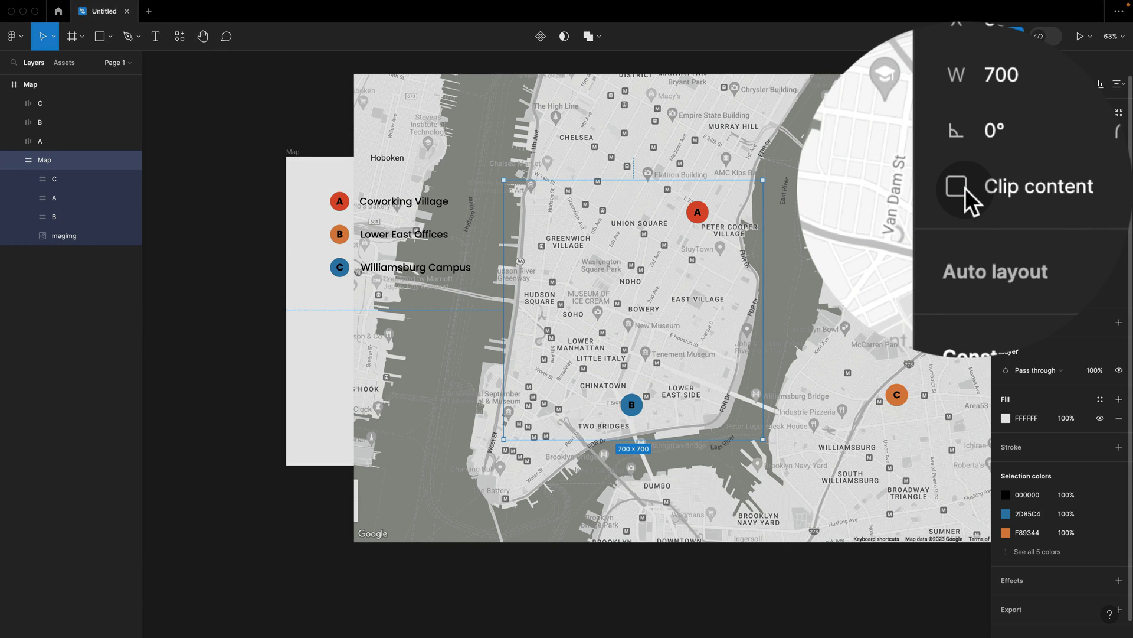
click(1007, 189)
click(1006, 188)
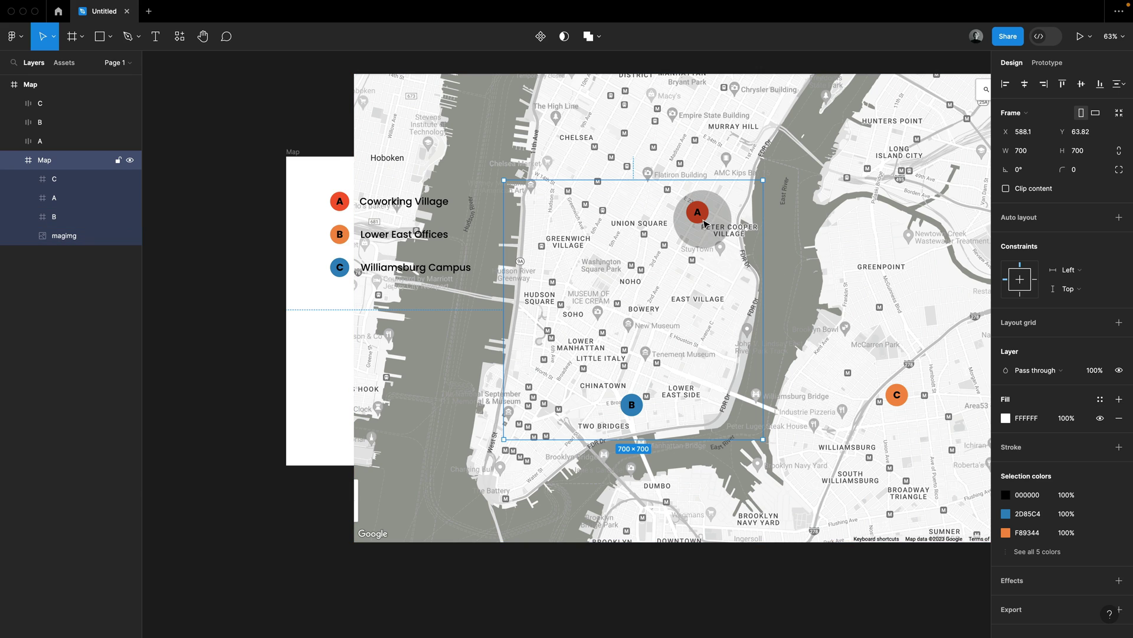
Select the orange C pin, then reselect its parent Map frame
click(907, 383)
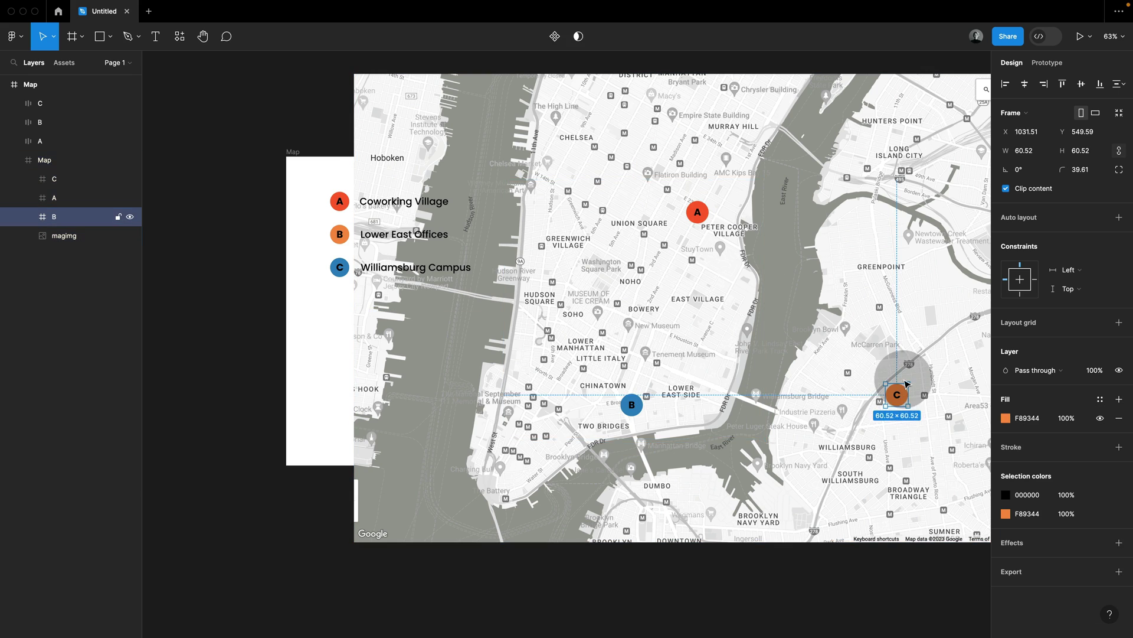
click(848, 404)
key(shift+Return)
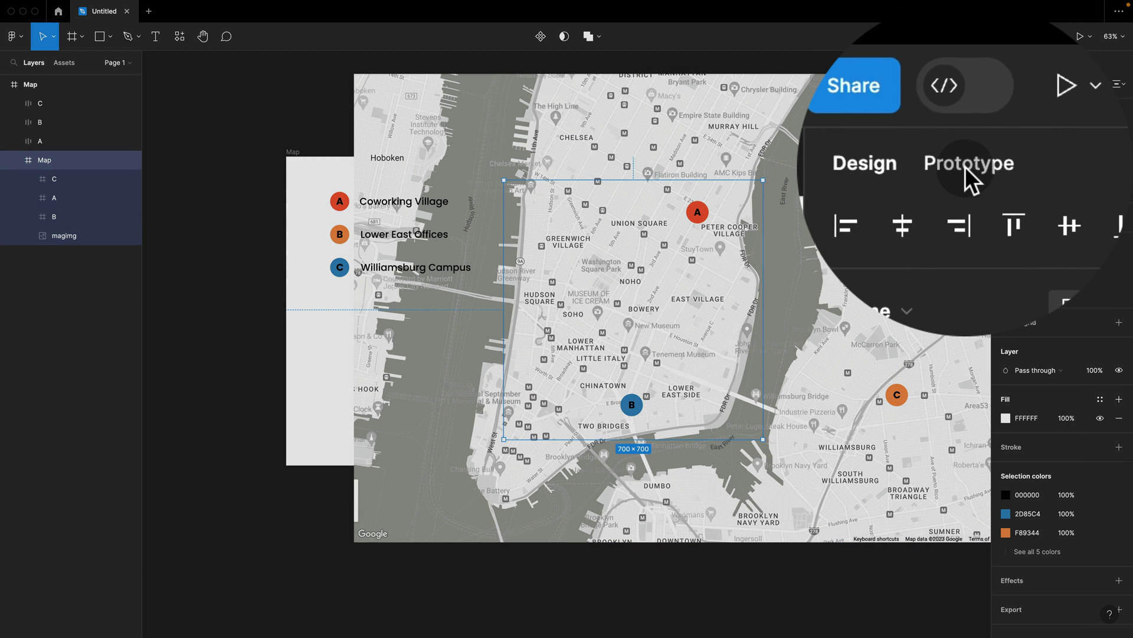
Set the inner Map frame's overflow to scroll in both directions
click(1047, 63)
click(945, 235)
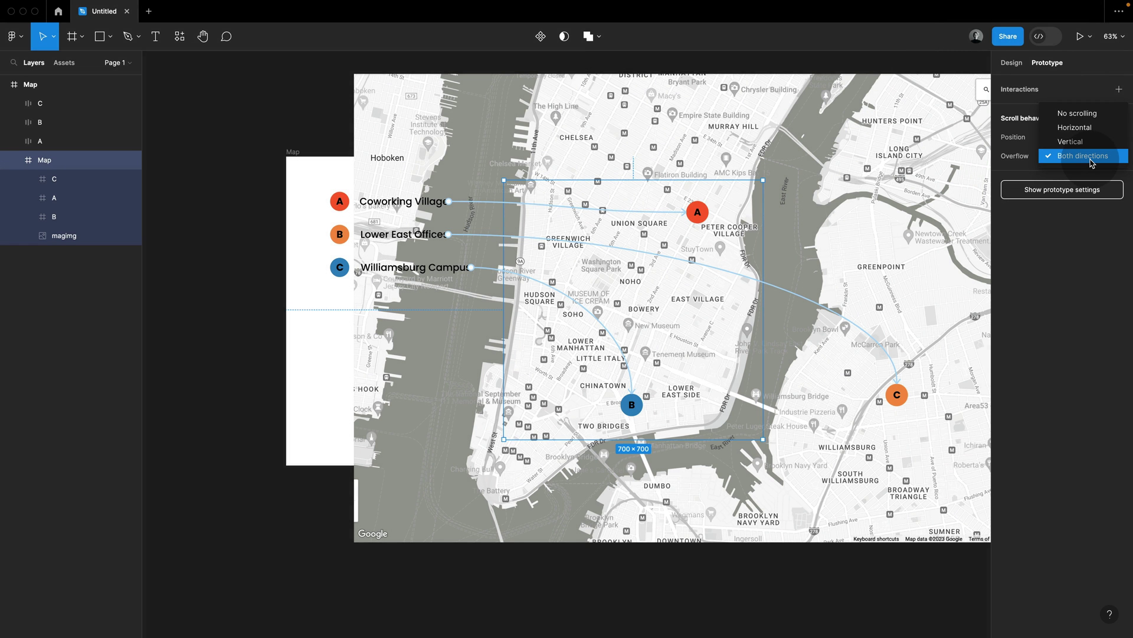
click(1092, 164)
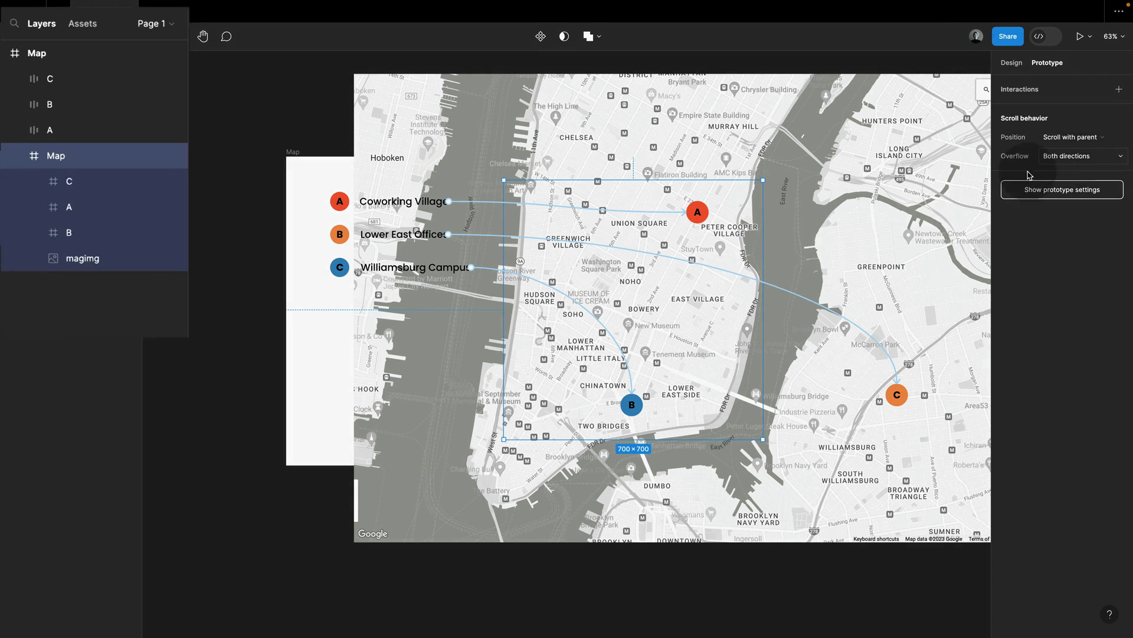
click(289, 155)
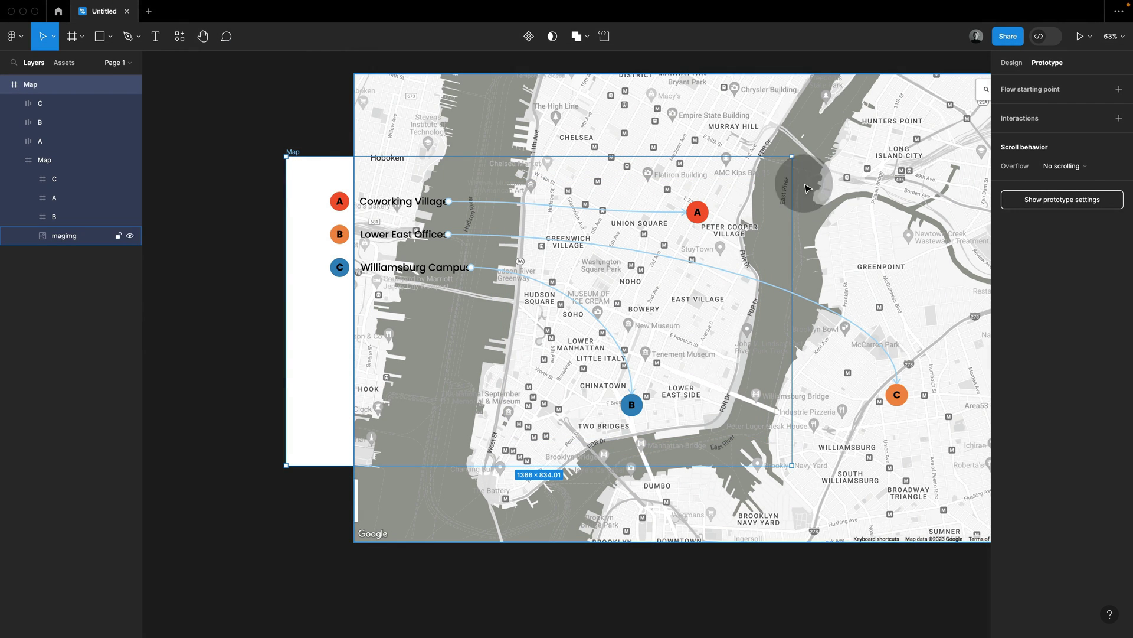
click(577, 255)
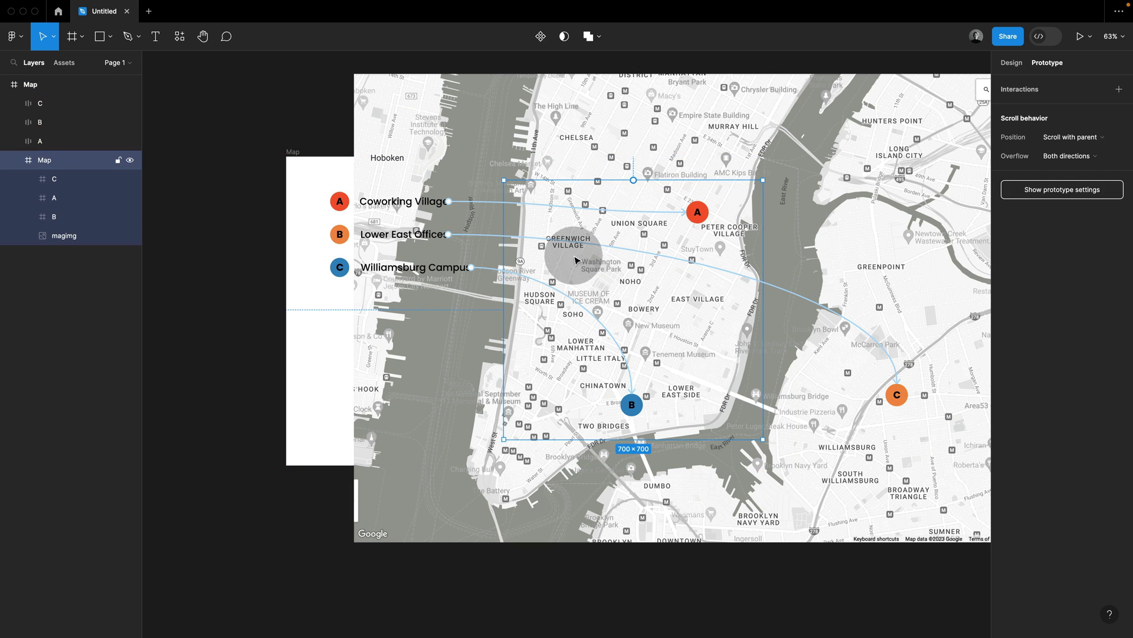
Inspect Coworking Village's Scroll to pin A interaction, then check each location list item
click(482, 203)
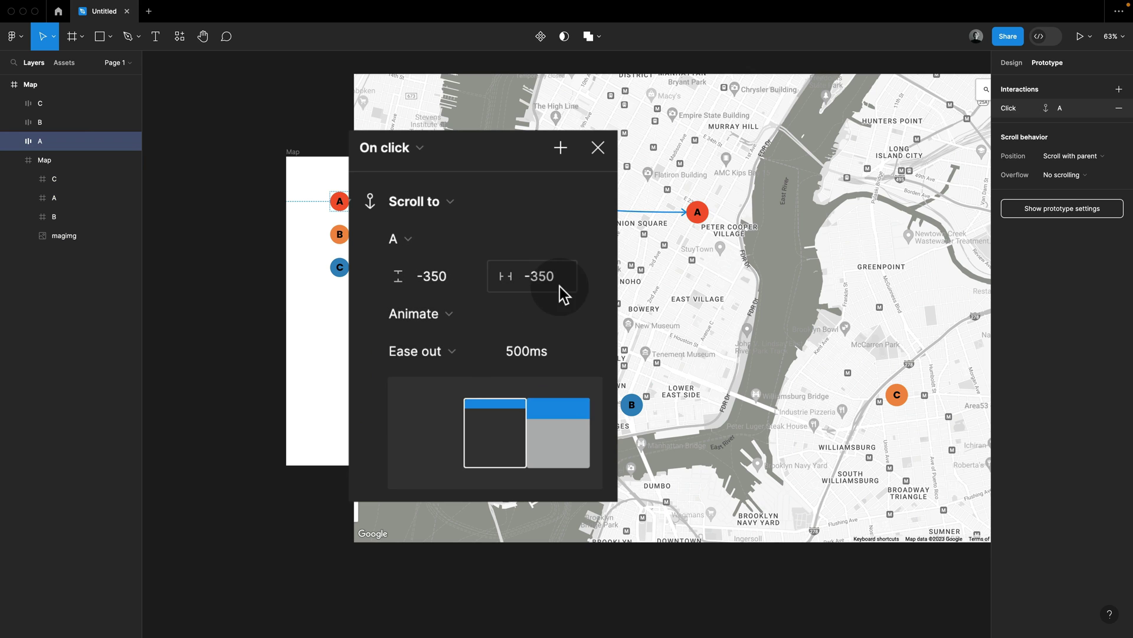
click(641, 313)
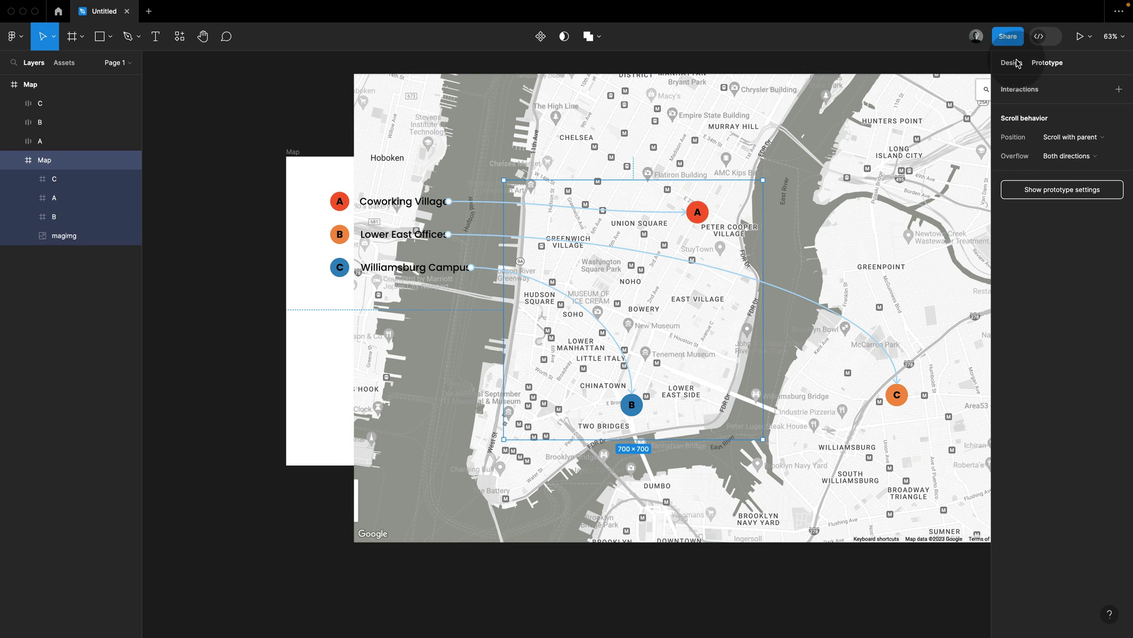
click(1011, 63)
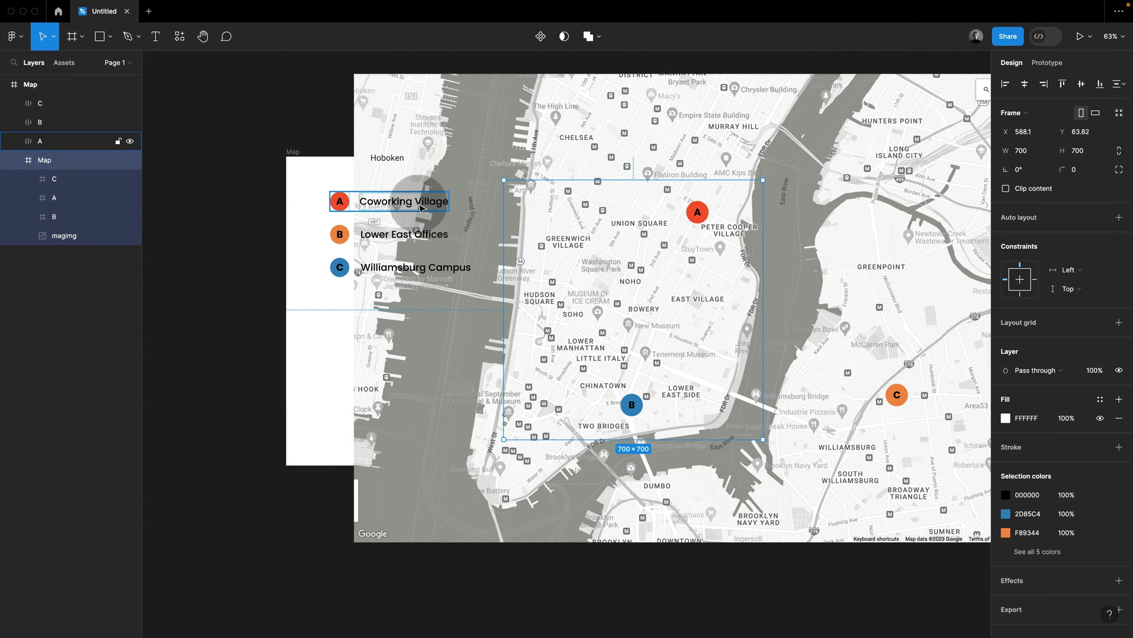
click(378, 200)
click(416, 242)
click(406, 267)
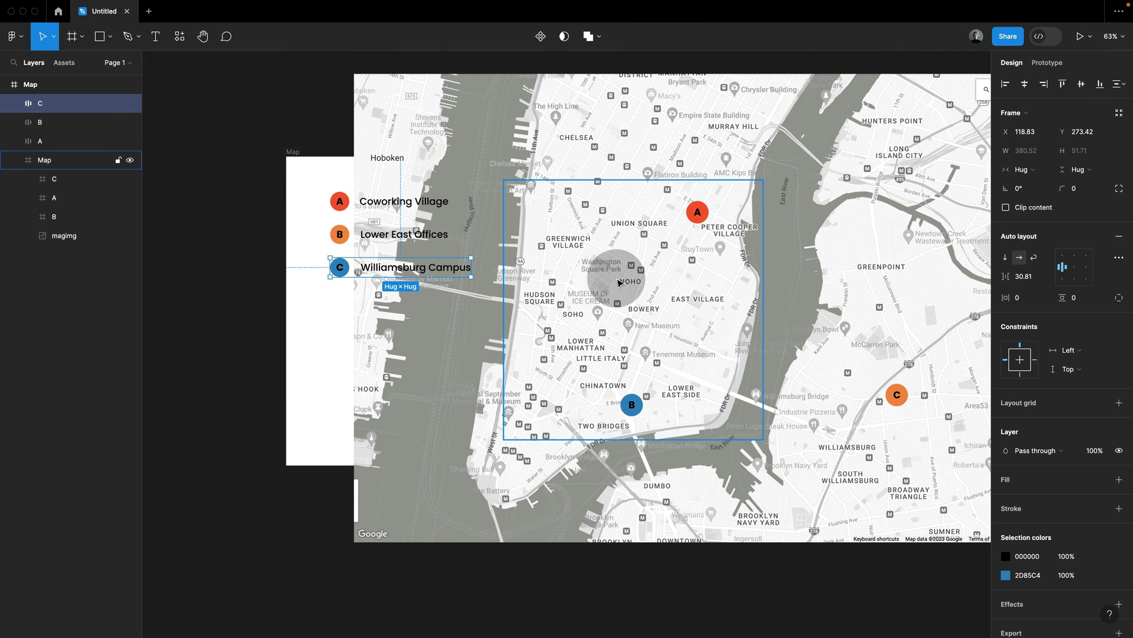
Re-enable Clip content on the inner 700×700 Map frame
click(633, 300)
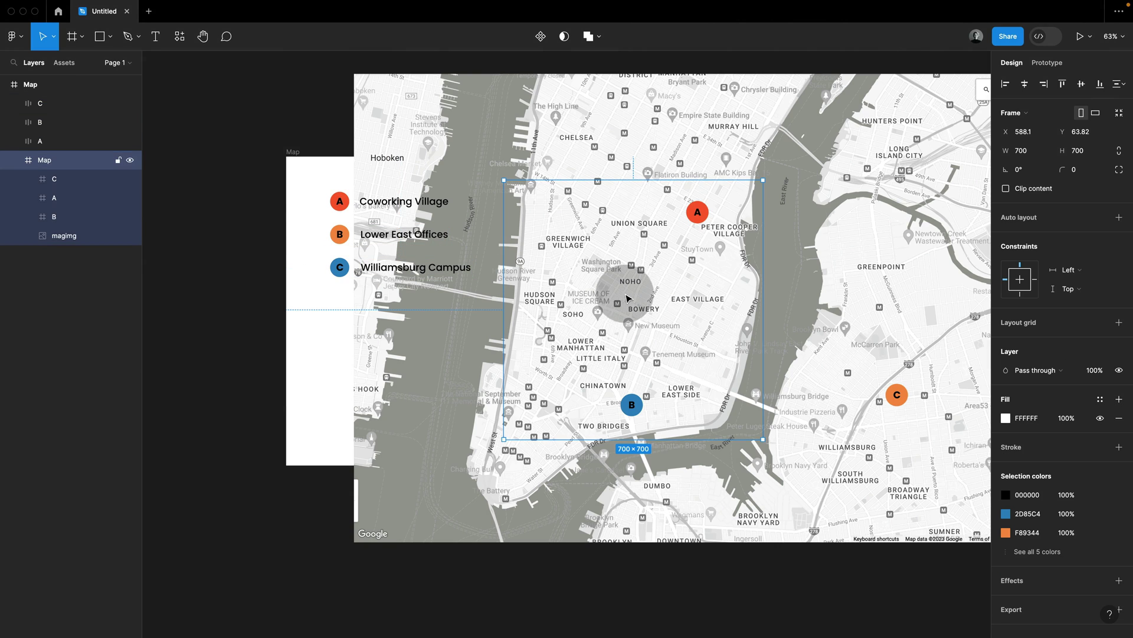
click(1006, 188)
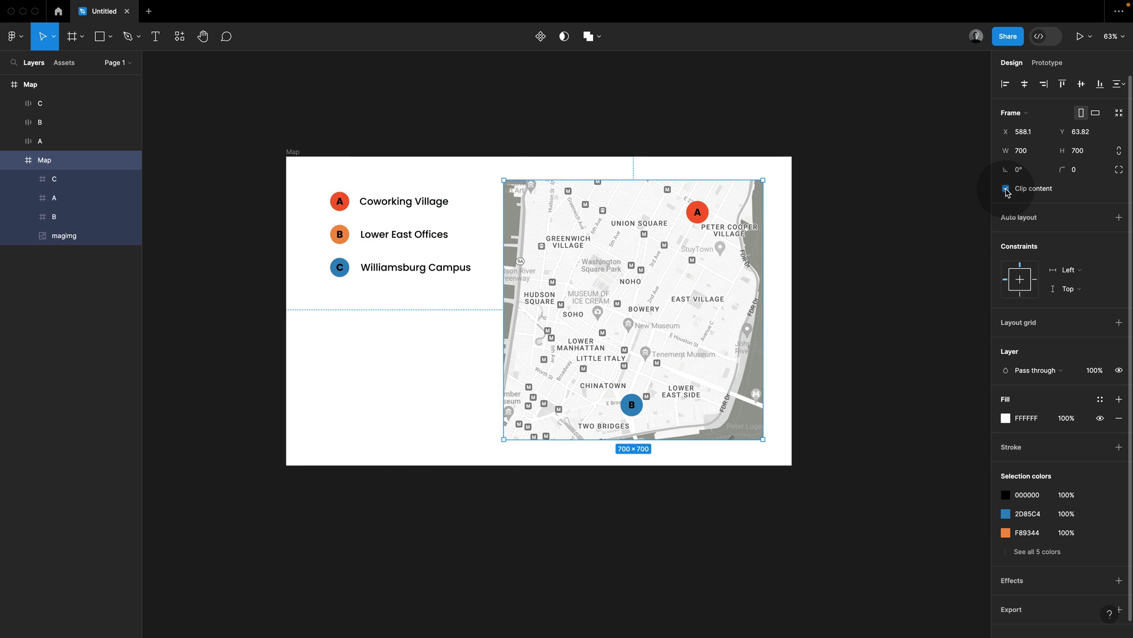